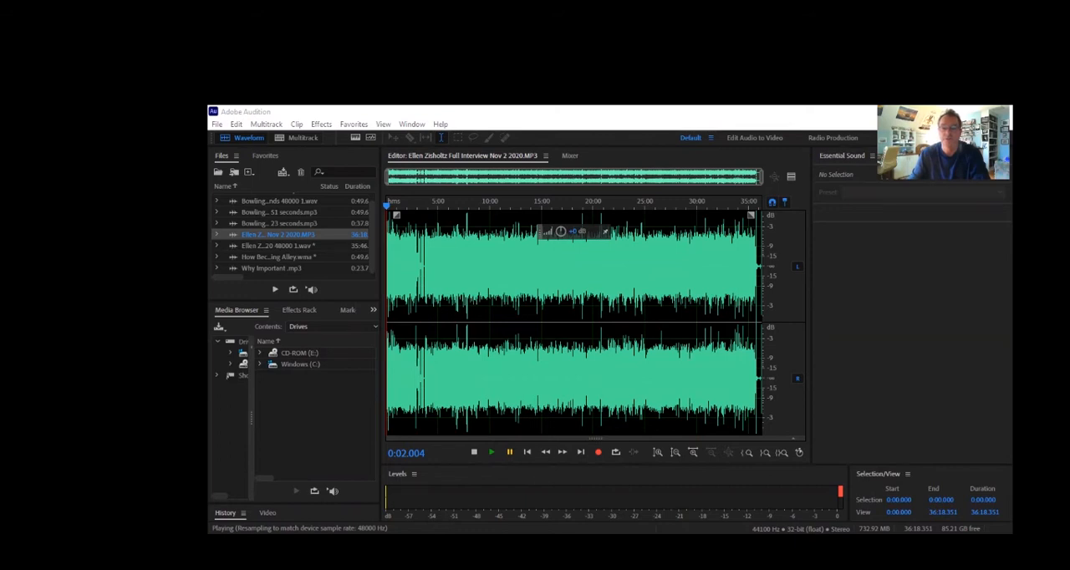
Import the full interview MP3 dated Nov 2 2020 from the interview clips folder
click(476, 247)
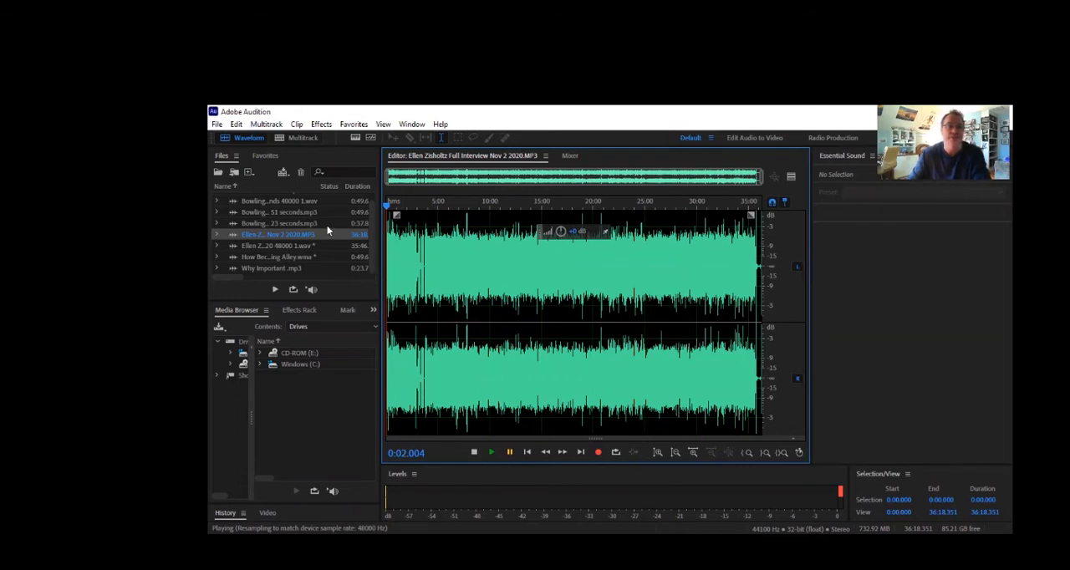
click(215, 125)
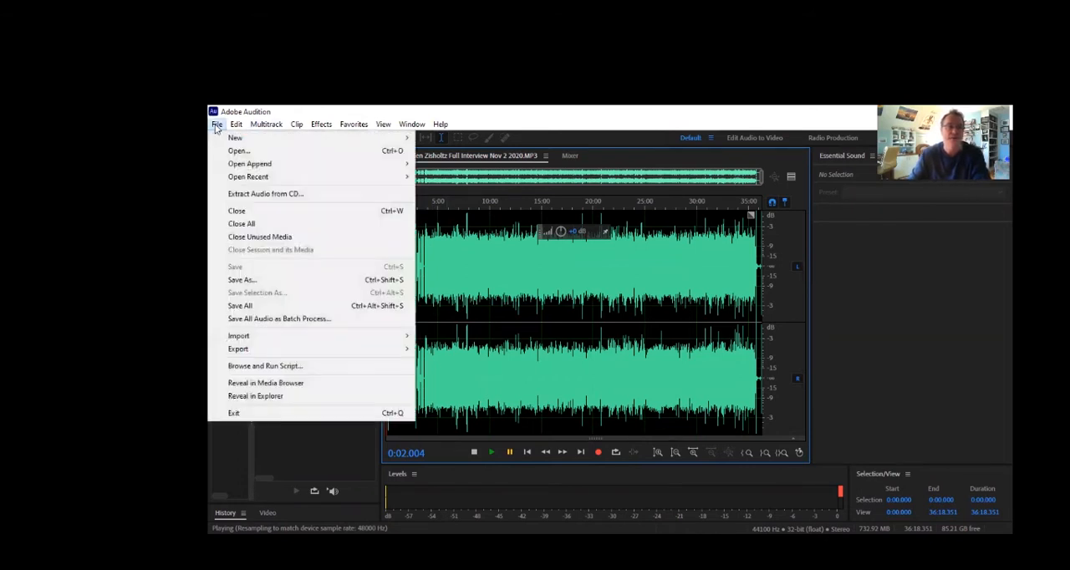
mouse_move(251, 338)
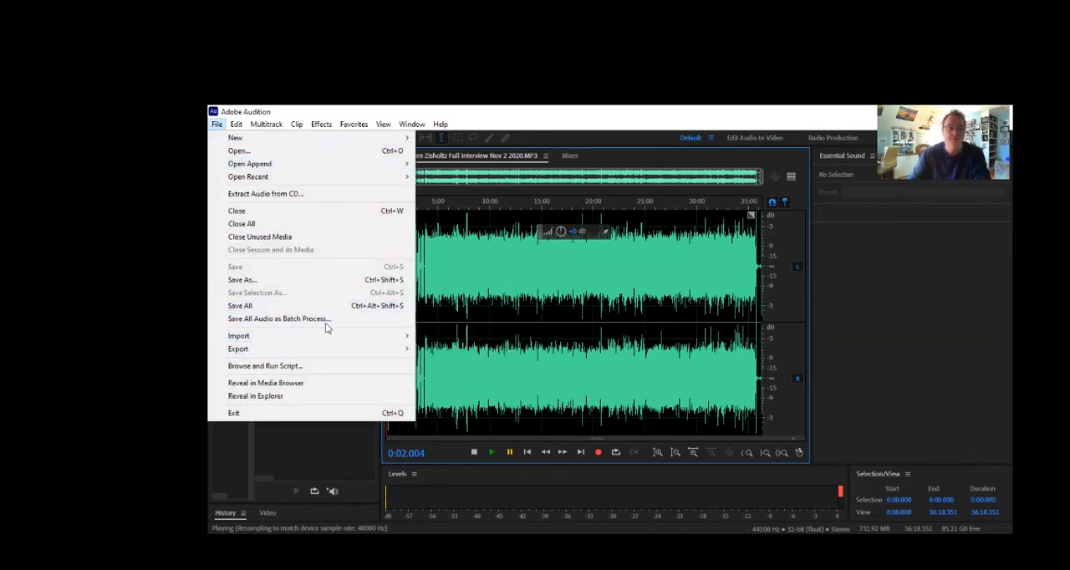
mouse_move(376, 336)
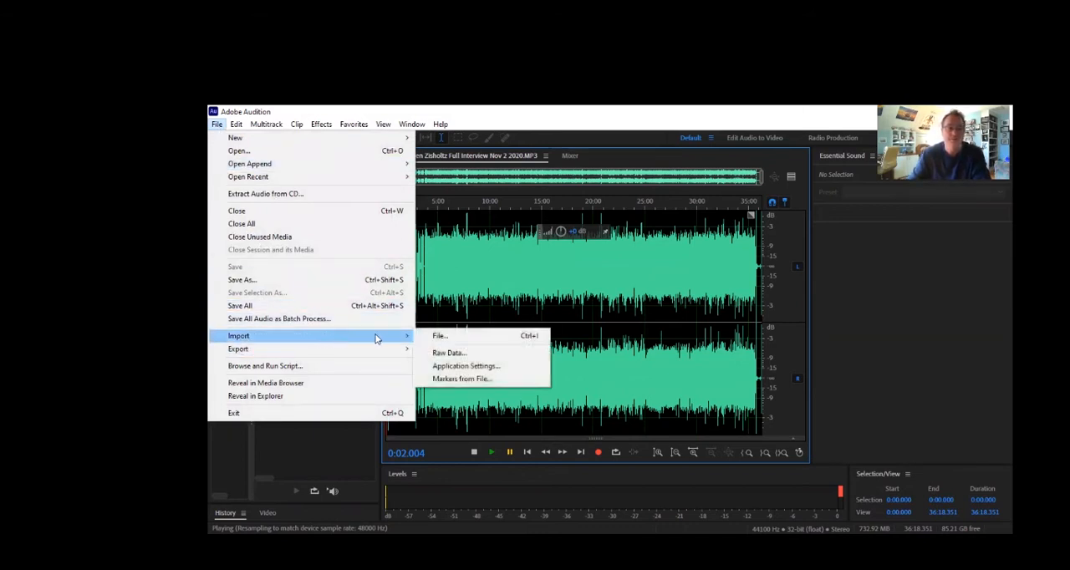
click(438, 336)
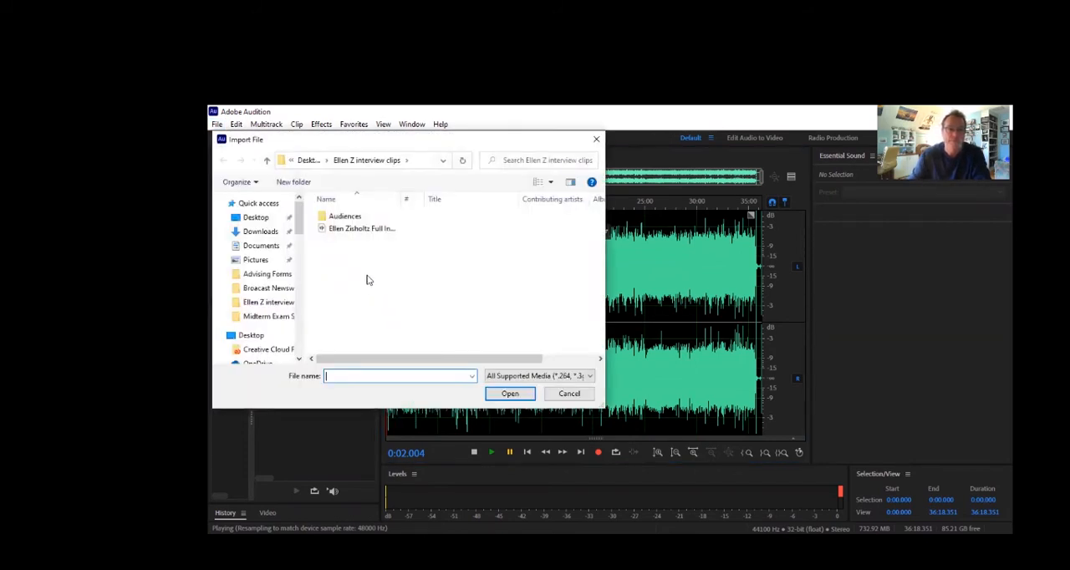
click(342, 233)
double_click(343, 232)
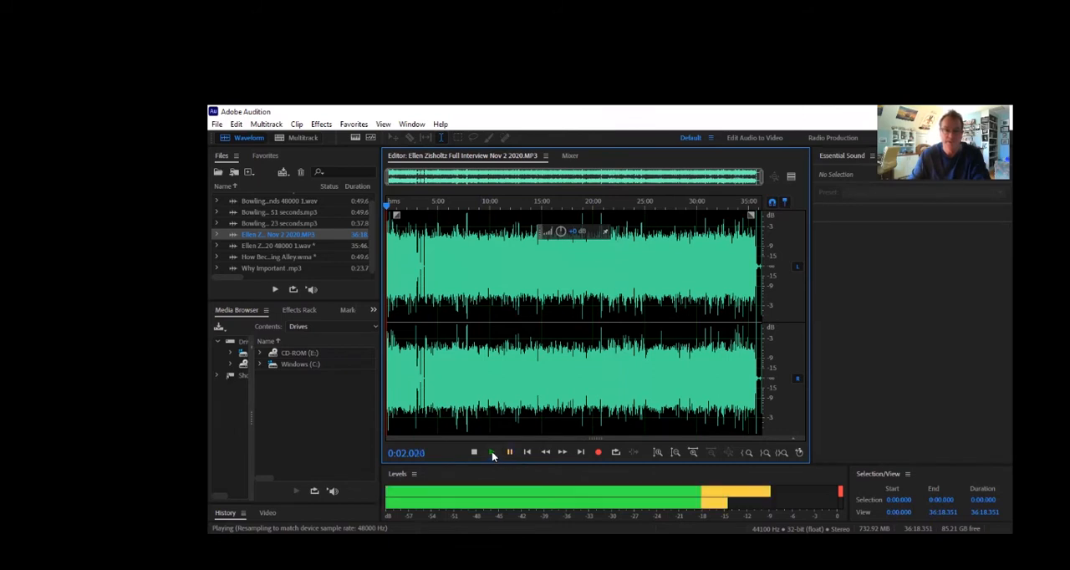
Move the playhead to about 7:14 and try raising the amplitude of the whole interview recording
click(460, 204)
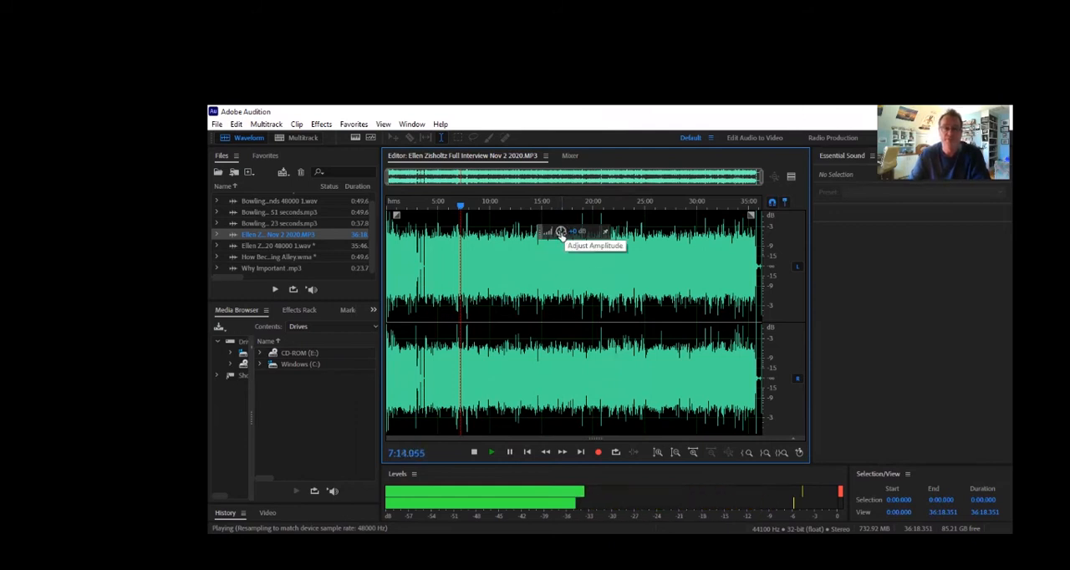
mouse_move(562, 236)
mouse_down()
mouse_move(545, 232)
mouse_move(563, 227)
mouse_up()
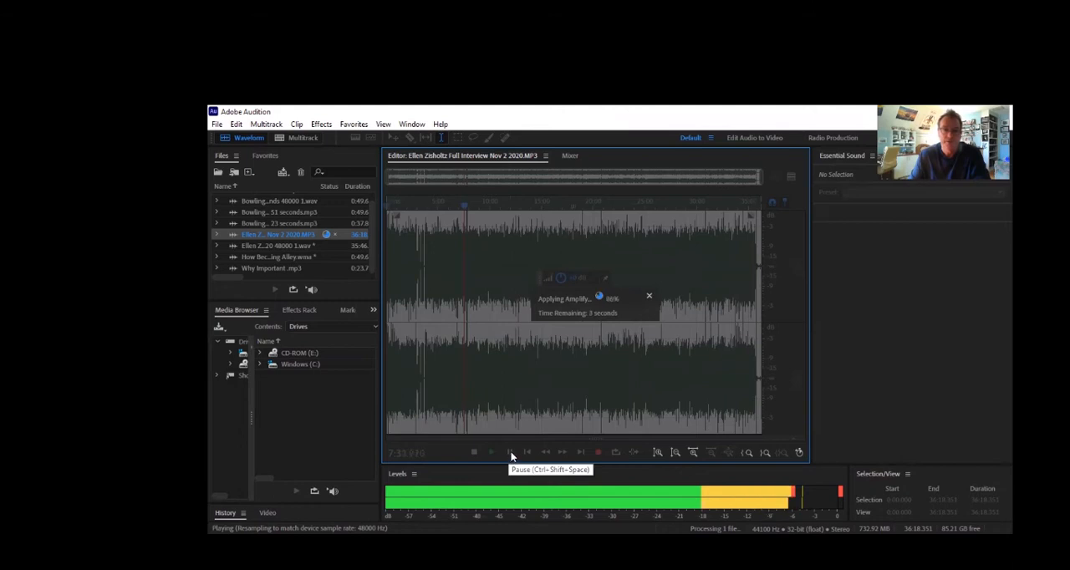
Undo the amplitude change on the interview recording and pause playback
click(286, 234)
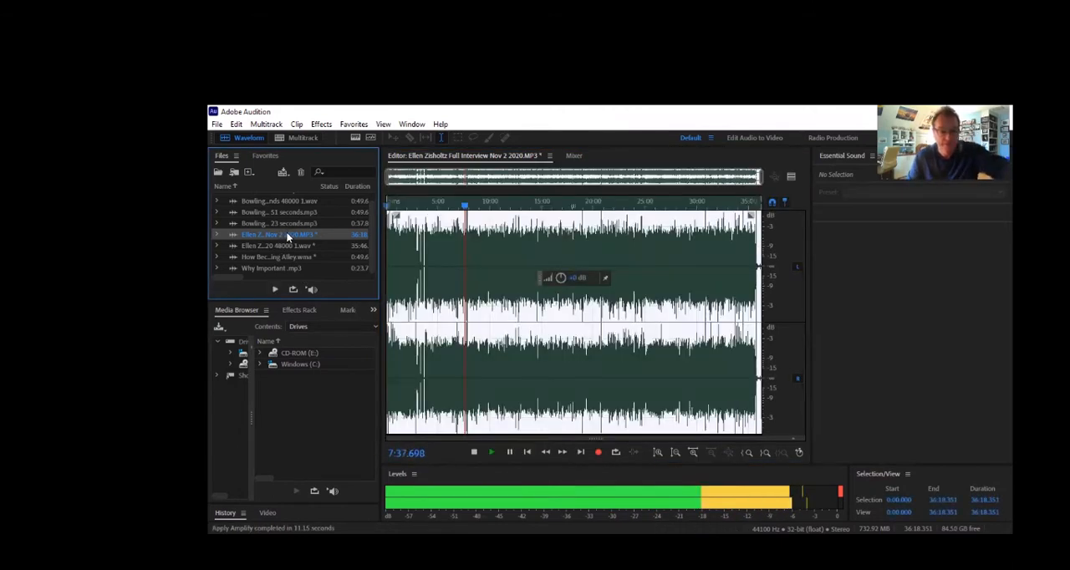
key(ctrl+s)
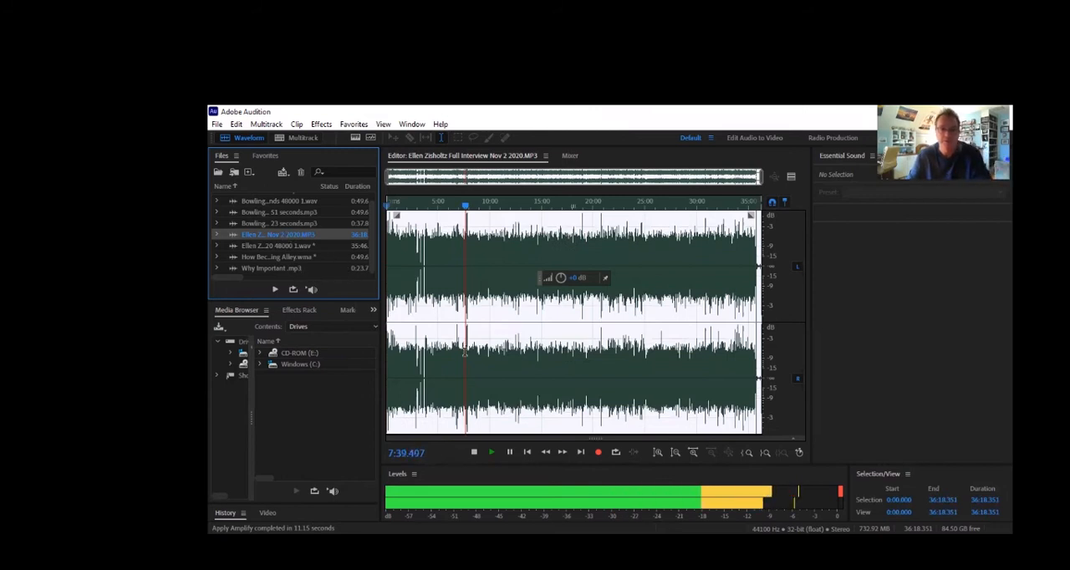
click(511, 453)
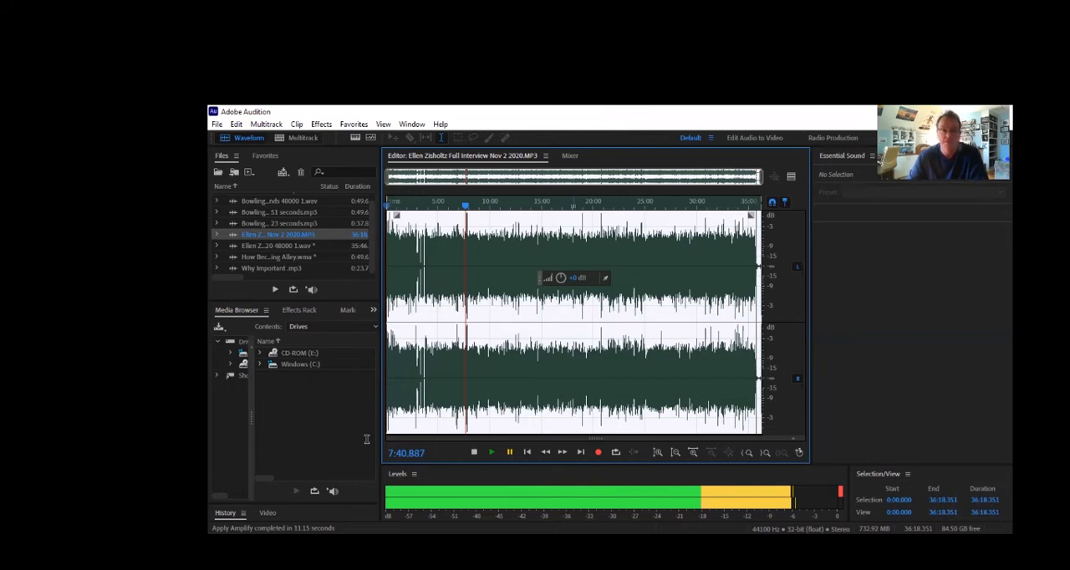
Place the playhead around 11:07 and replay the passage to listen for the start of the wanted quote
click(533, 212)
click(504, 213)
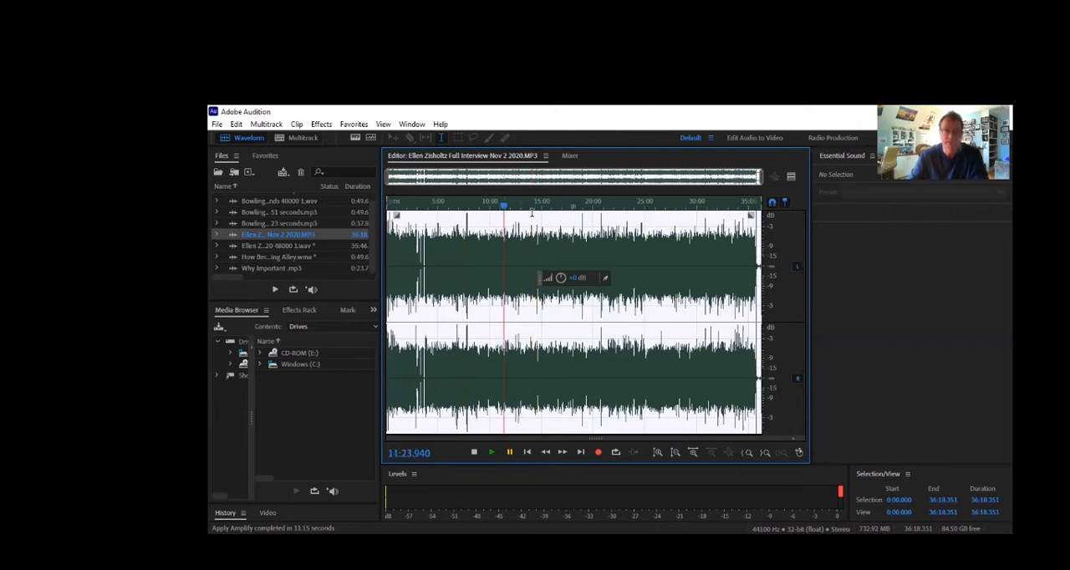
mouse_move(504, 206)
mouse_down()
mouse_move(489, 208)
mouse_move(502, 219)
mouse_up()
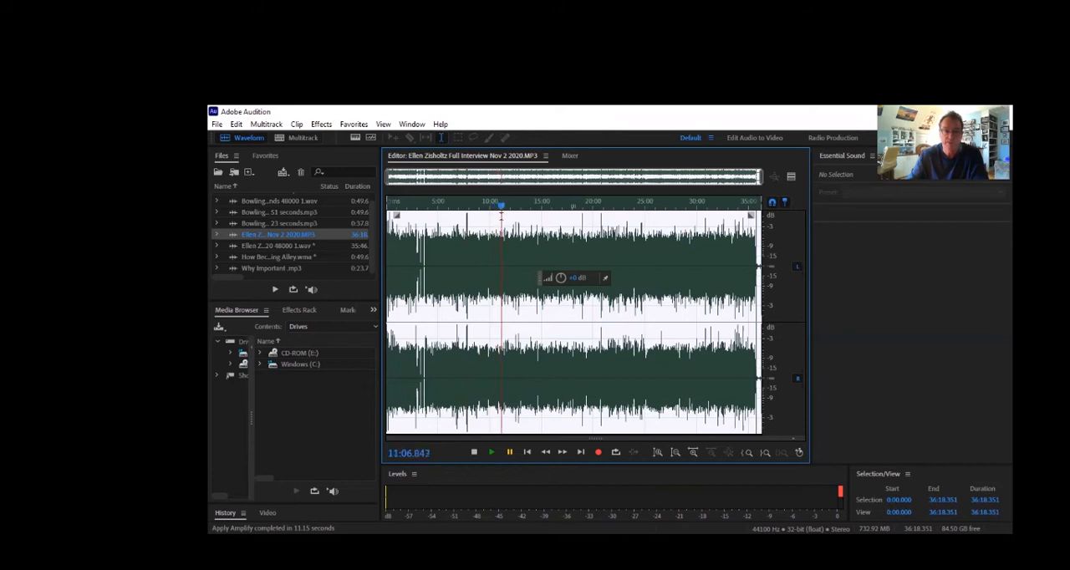
click(491, 453)
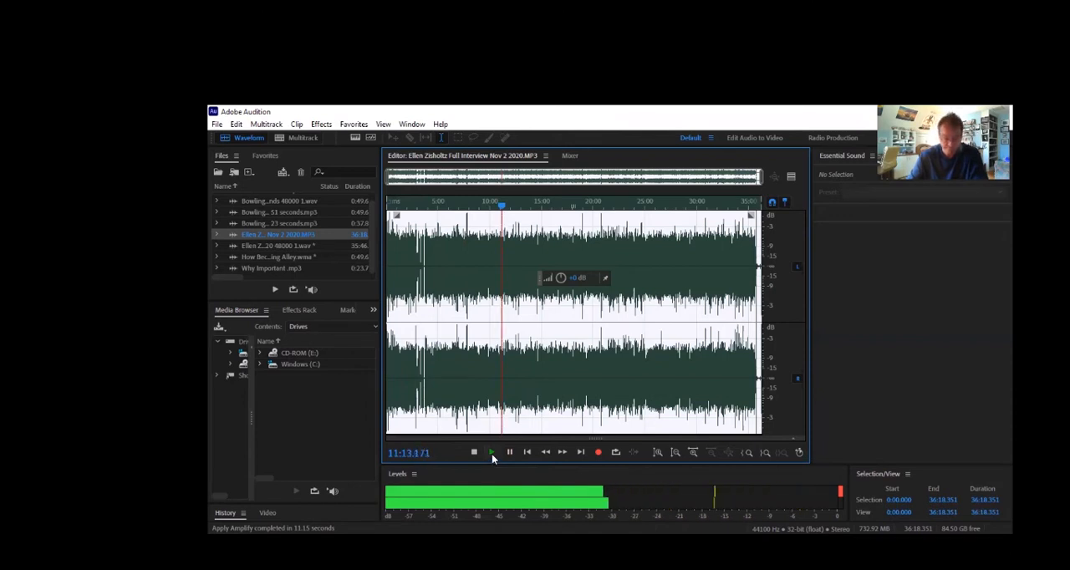
click(491, 454)
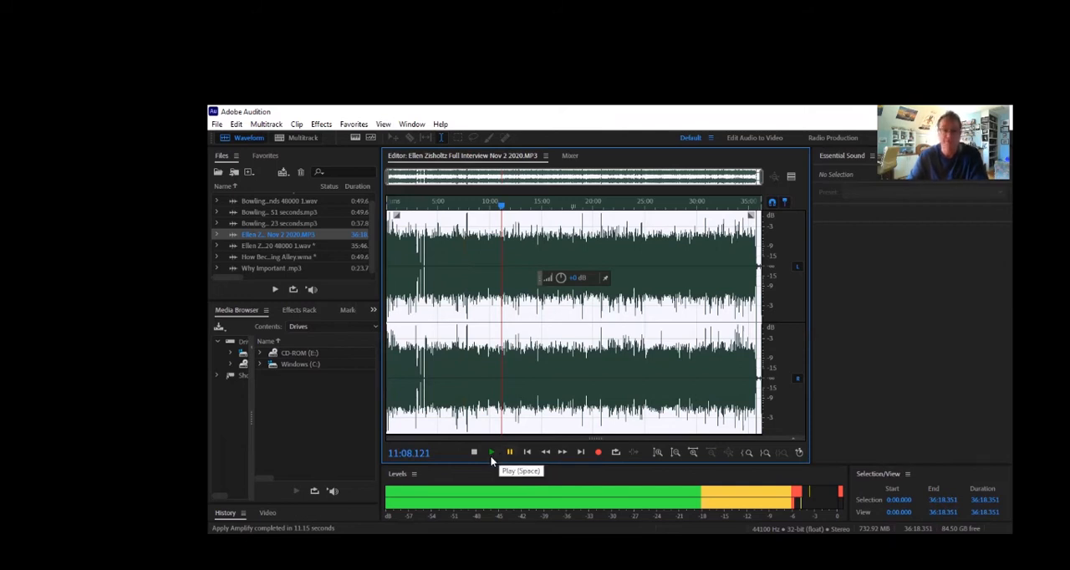
click(494, 452)
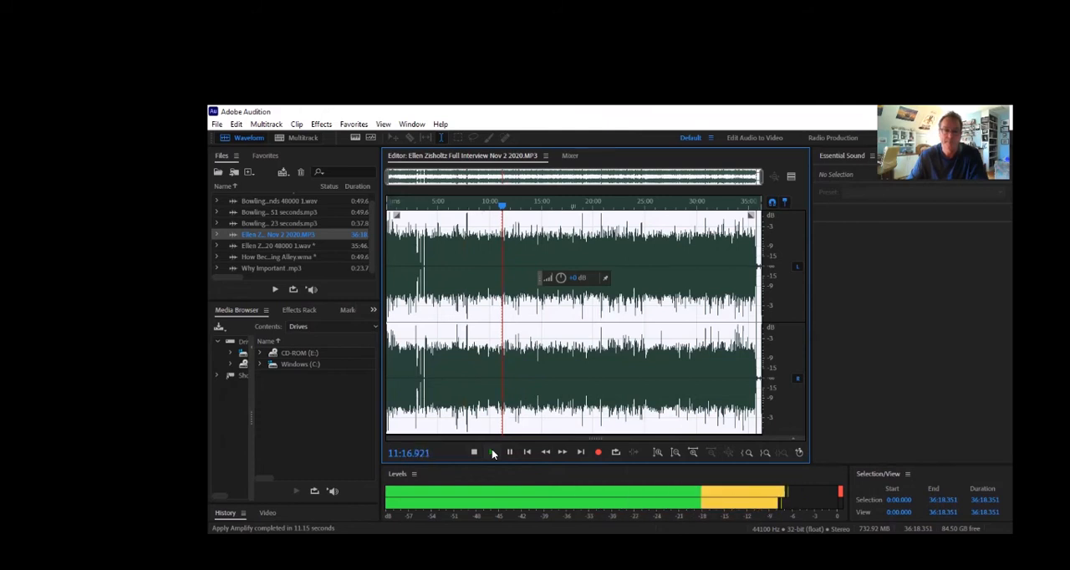
click(492, 452)
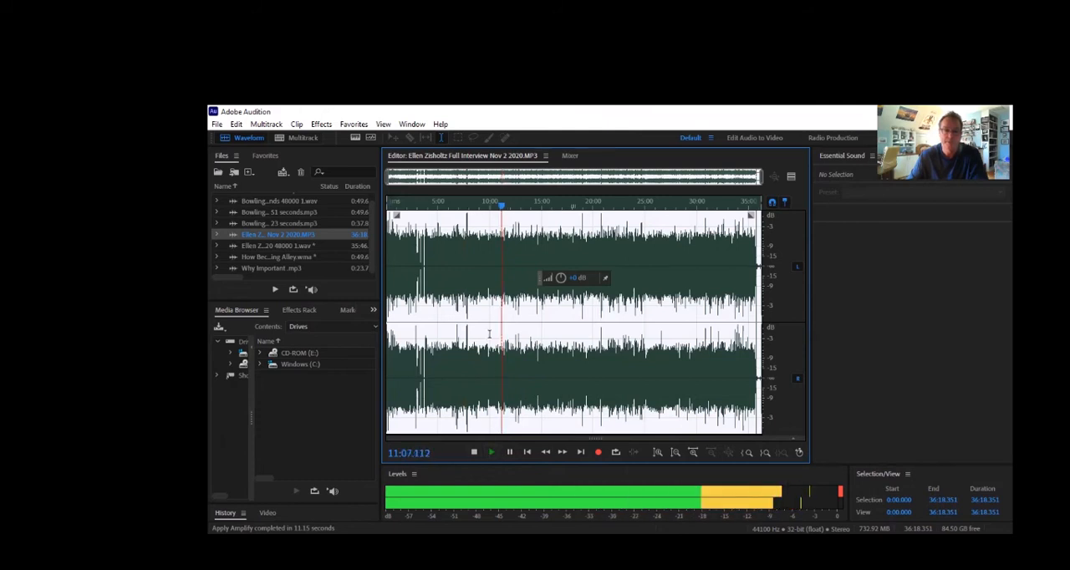
Pause playback, reposition the playhead at 11:13.681 and play the interview from there
click(510, 452)
drag(501, 207, 503, 222)
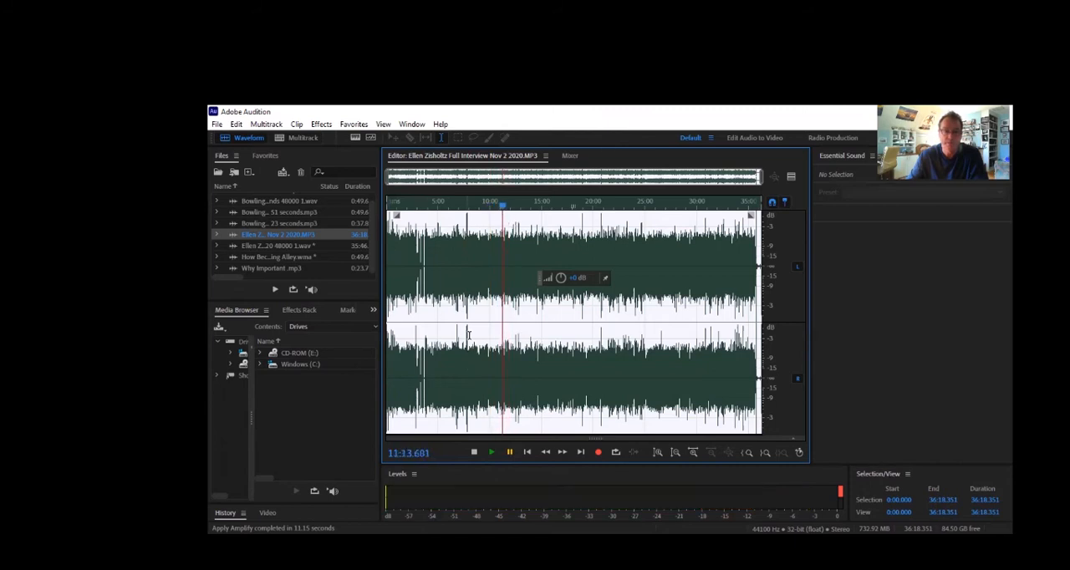
click(474, 453)
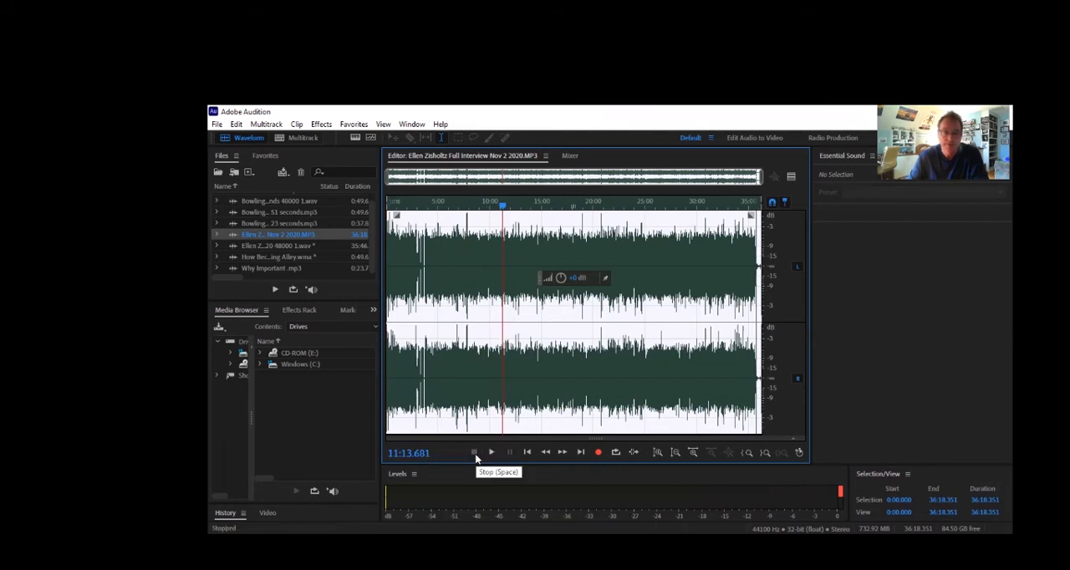
click(493, 453)
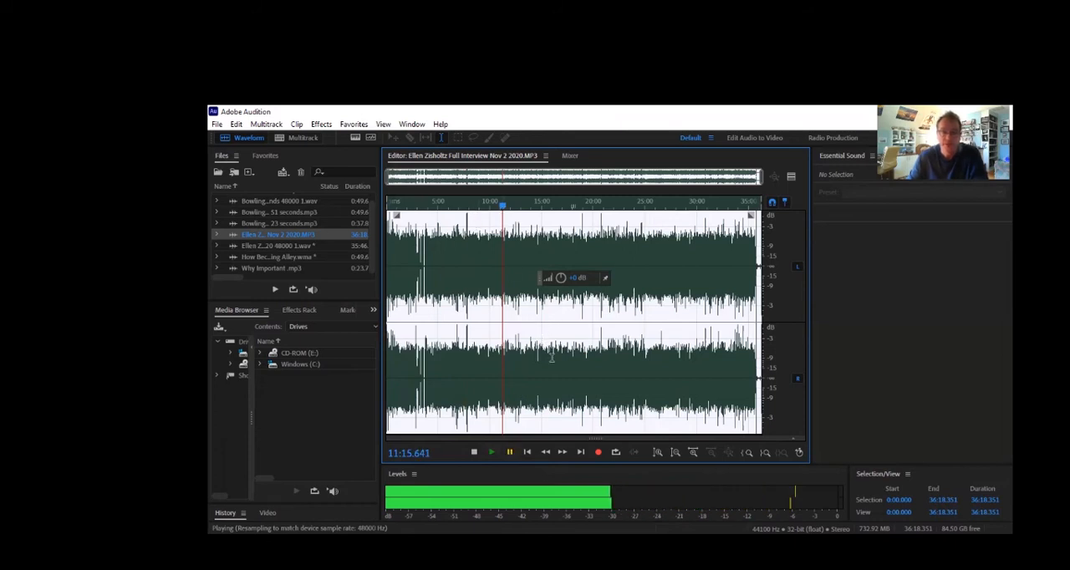
Replay the passage closely, pause at 11:12.895 and delete all the audio before that point
click(693, 452)
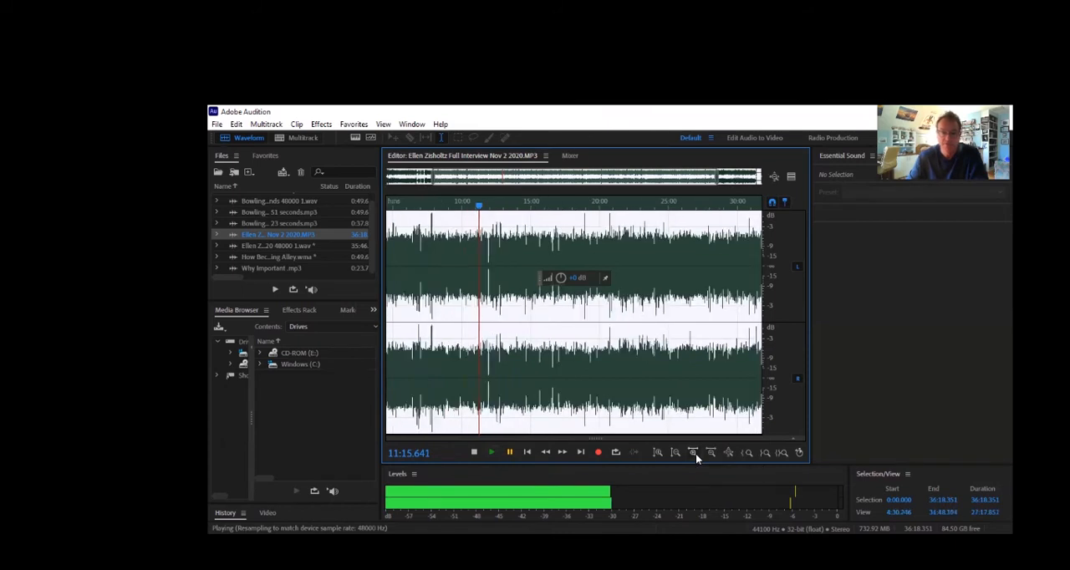
click(693, 452)
click(693, 452)
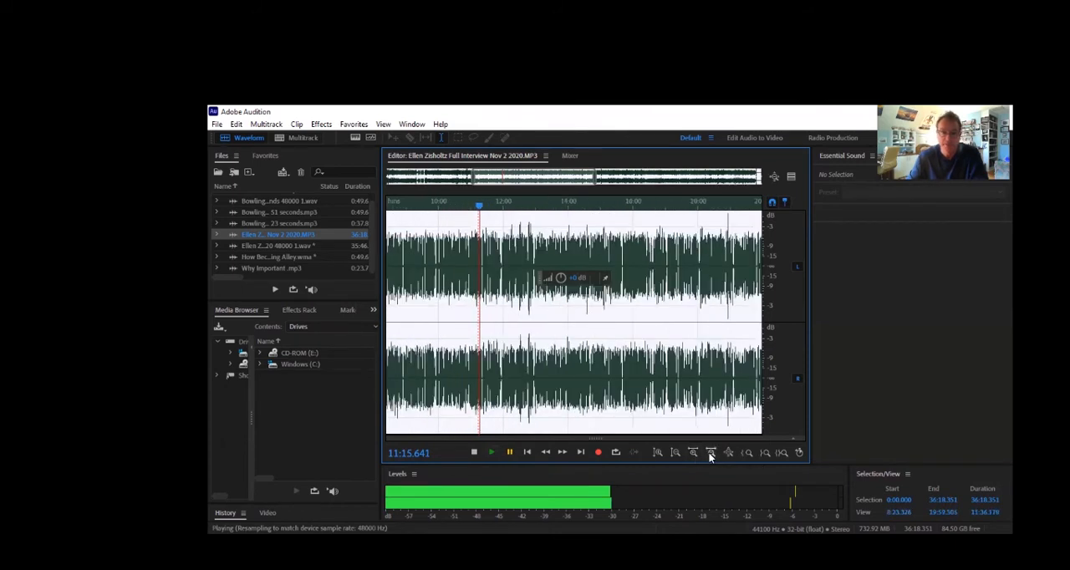
click(709, 452)
click(710, 452)
click(710, 452)
click(710, 452)
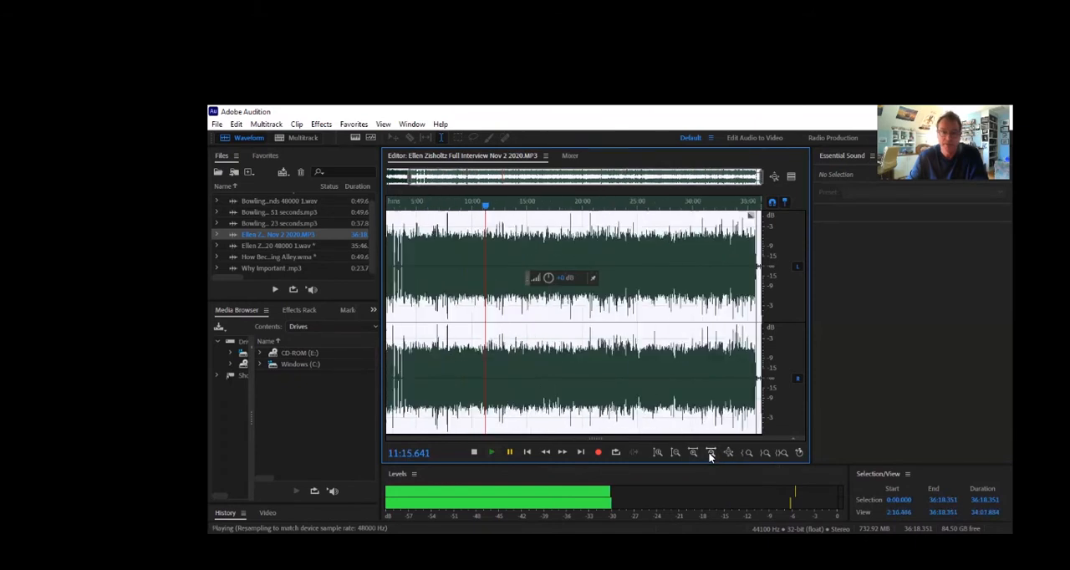
click(694, 452)
click(694, 452)
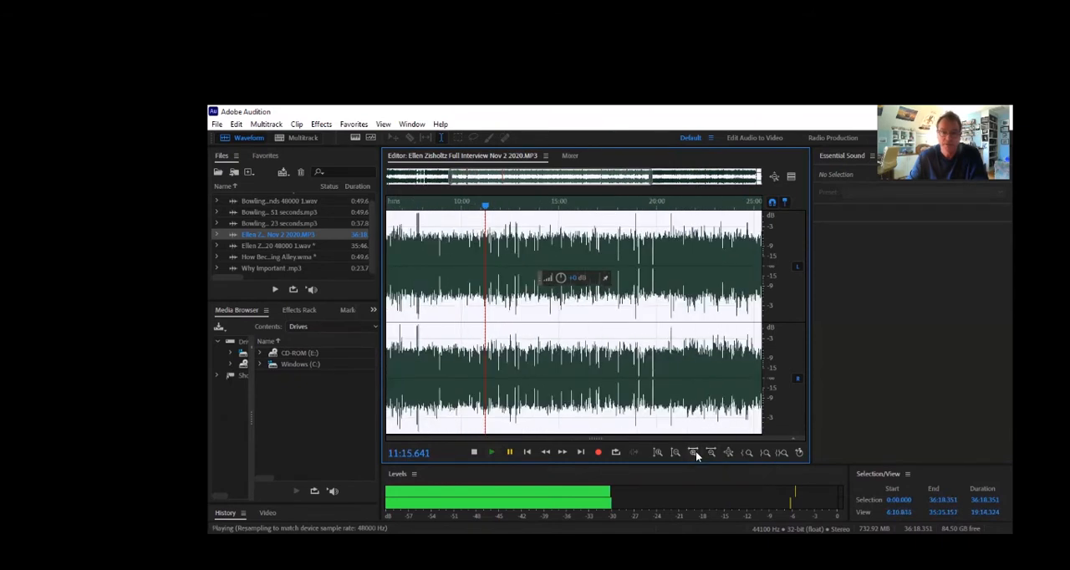
click(694, 452)
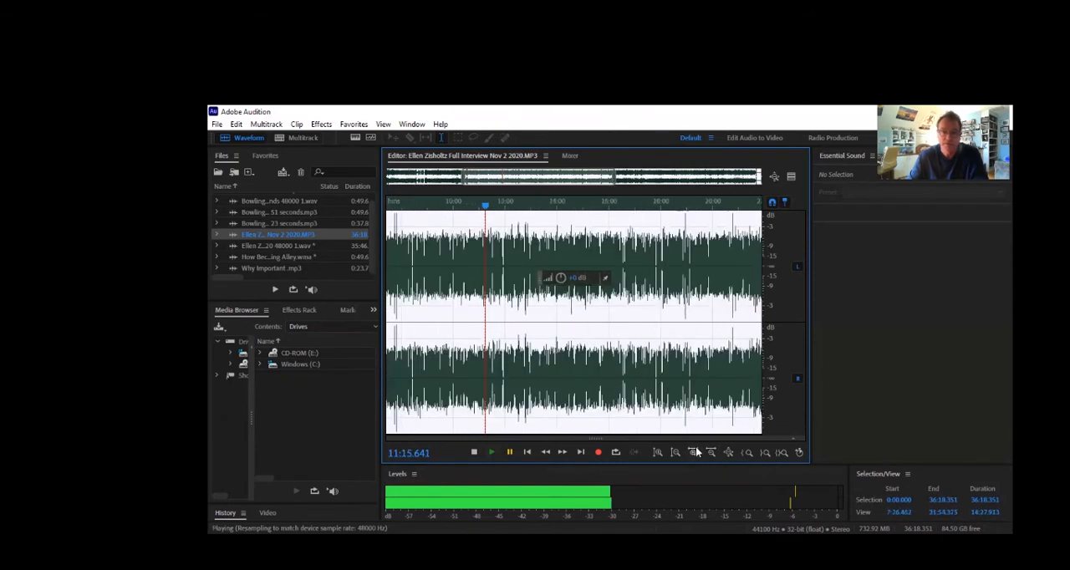
click(474, 451)
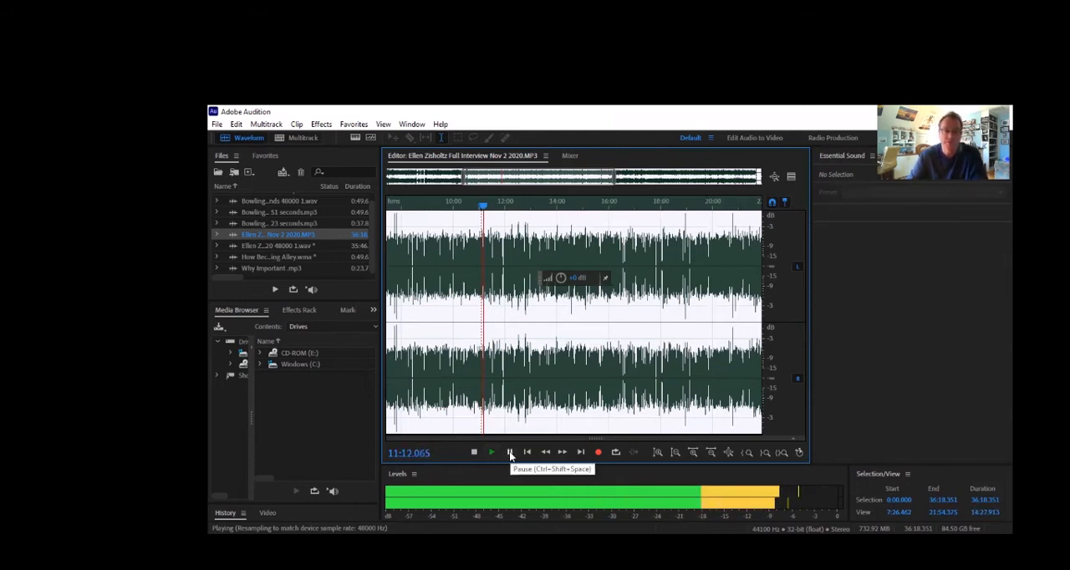
click(509, 453)
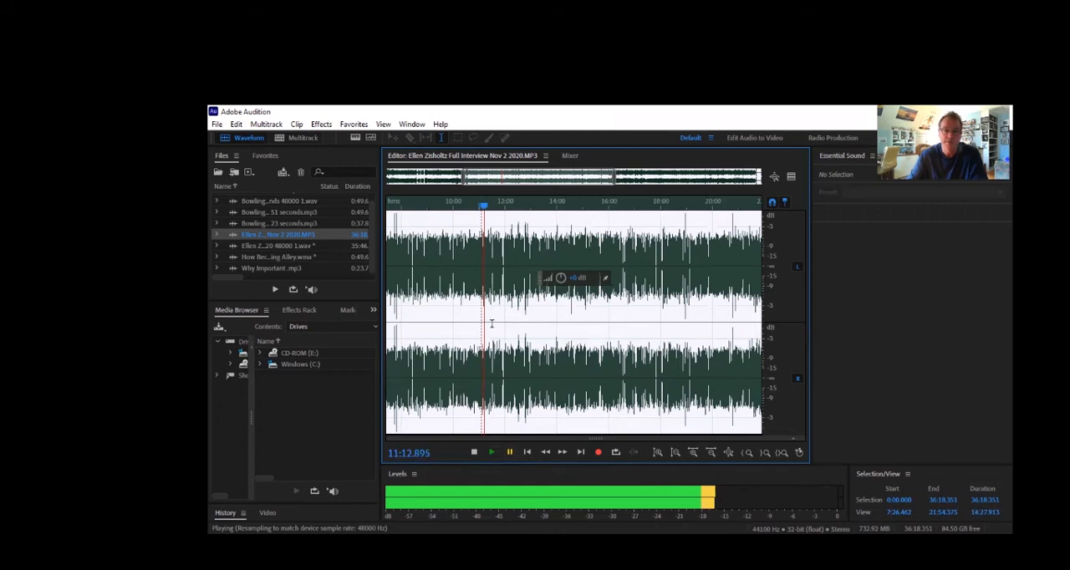
drag(483, 299, 364, 325)
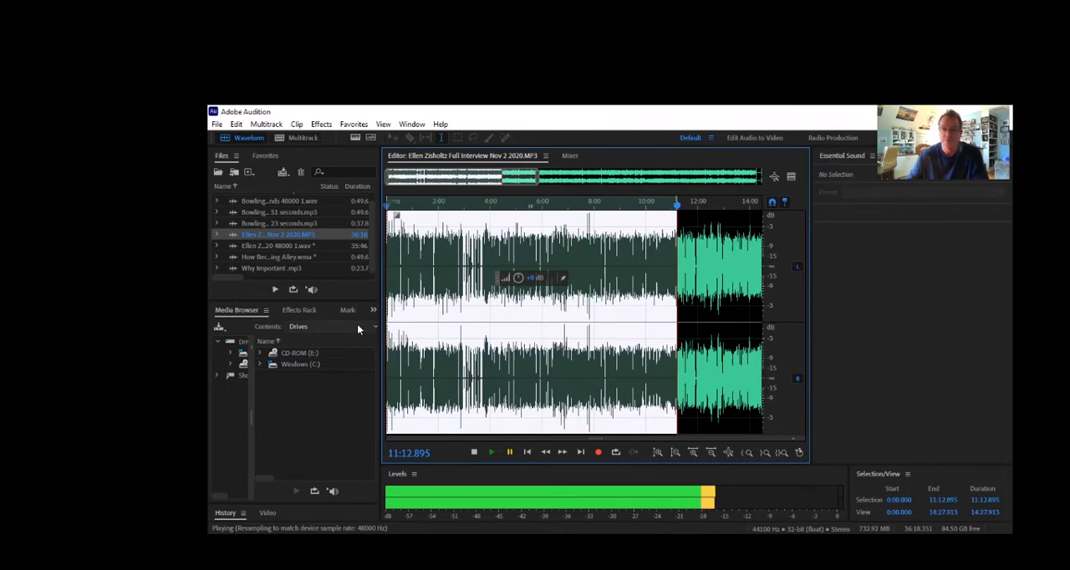
key(Delete)
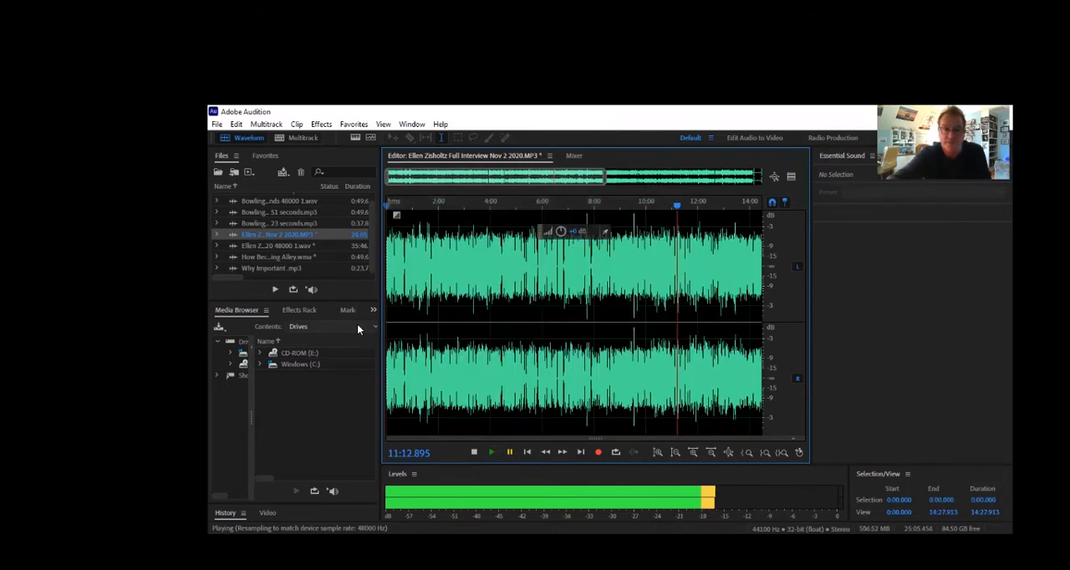
Play the remaining audio until the quote ends and delete everything from 0:17.712 to the end
click(493, 453)
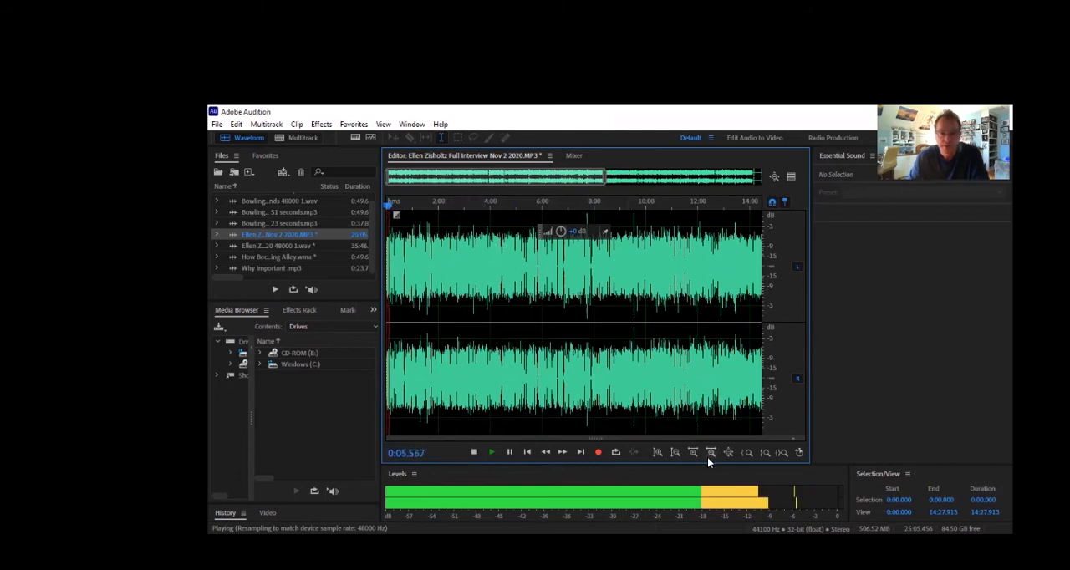
click(509, 452)
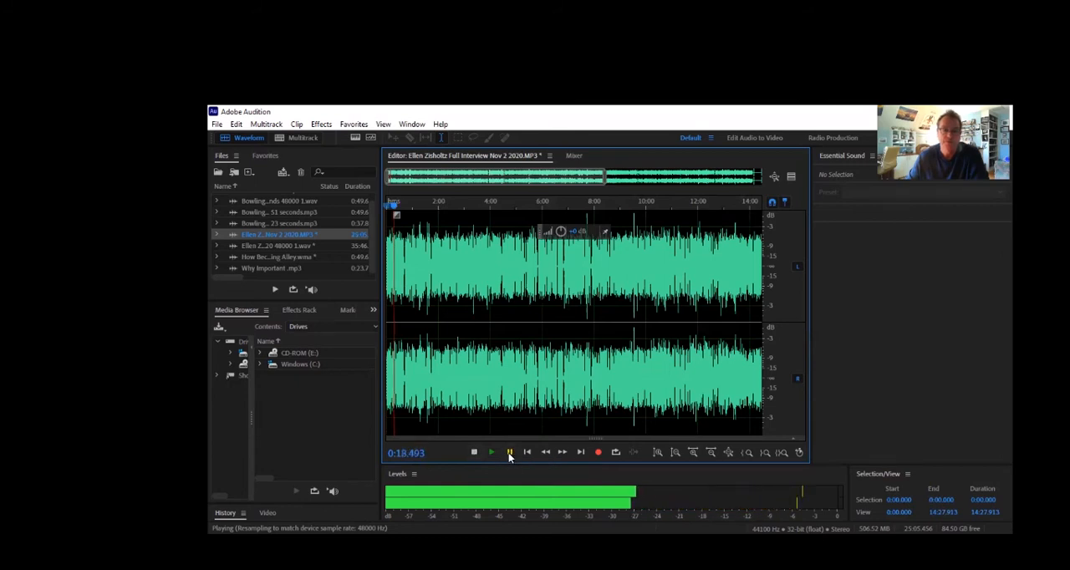
click(393, 306)
drag(395, 306, 859, 280)
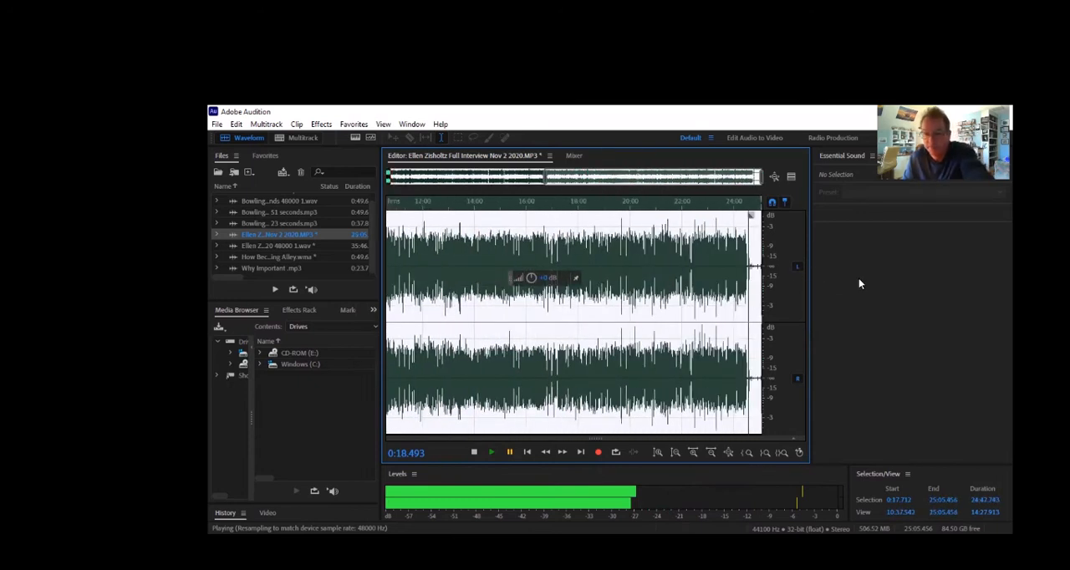
key(Delete)
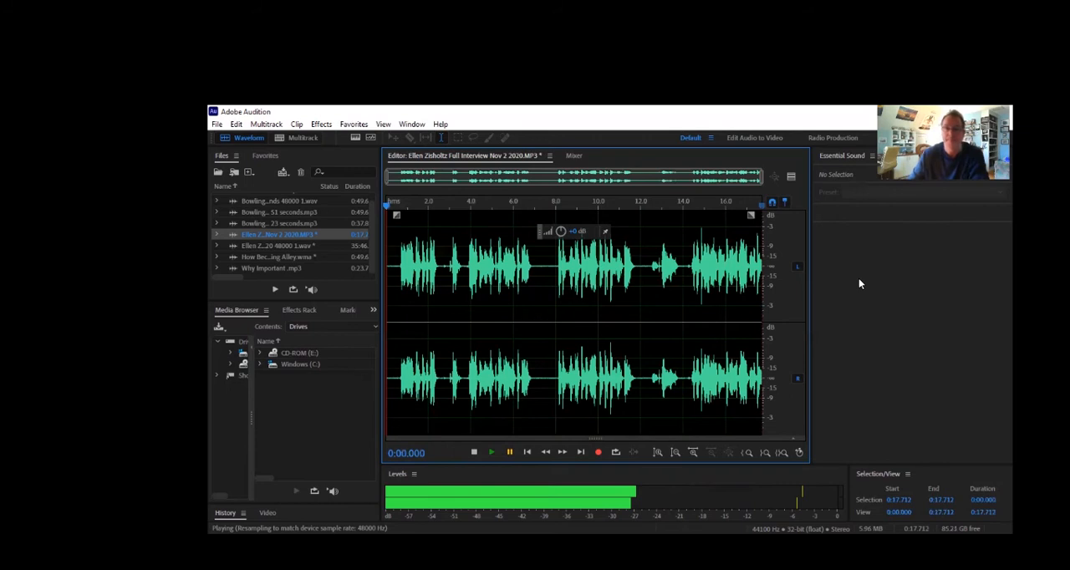
Play the trimmed clip and delete the first 0.695 seconds of silence at its beginning
click(491, 452)
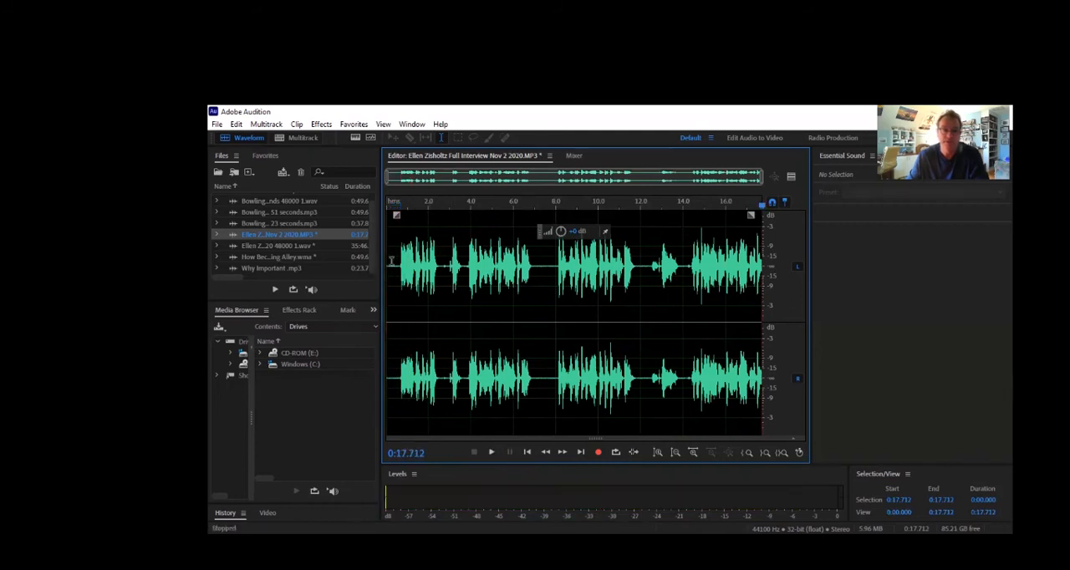
drag(401, 268, 382, 271)
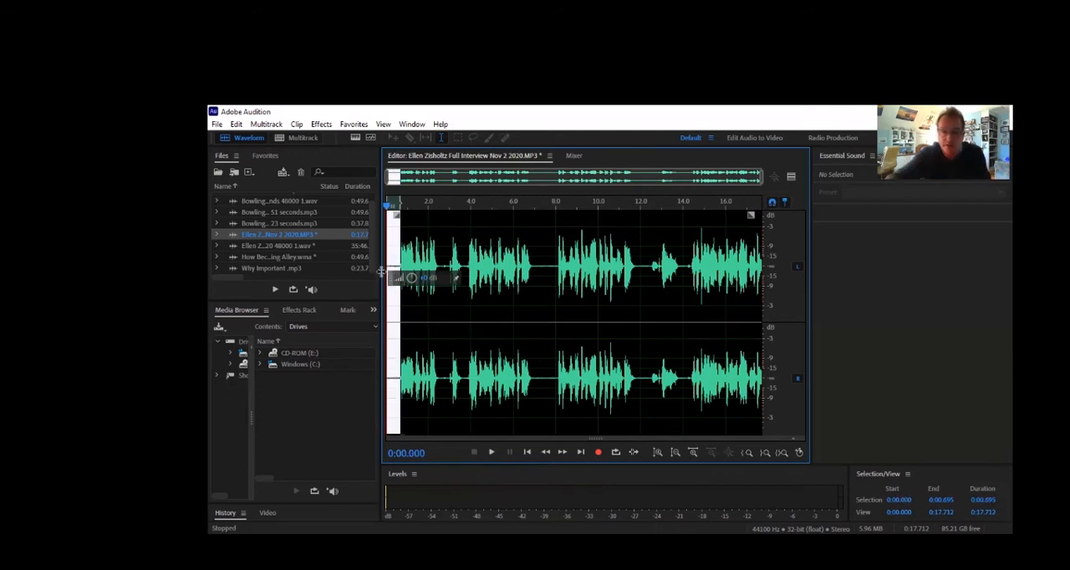
key(Delete)
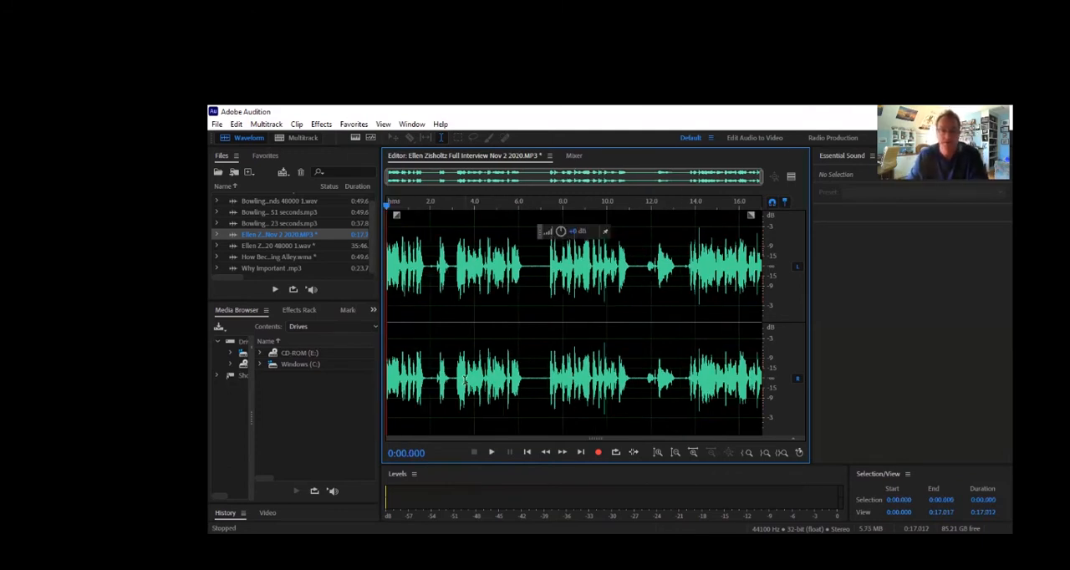
Check the clip's opening, delete its first 0.614 seconds, and play the trimmed clip through to the end
key(space)
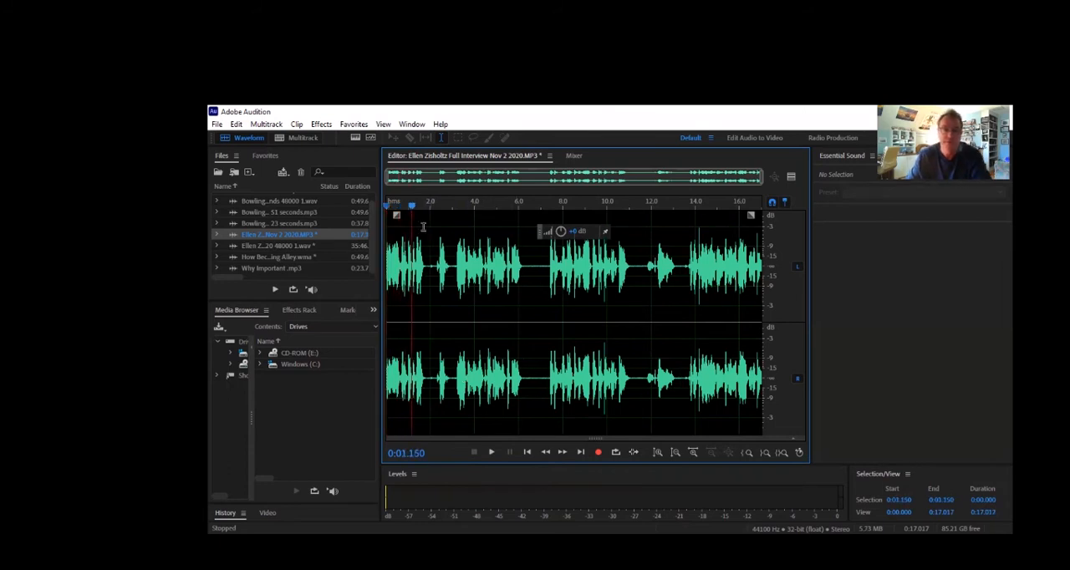
drag(411, 209, 399, 209)
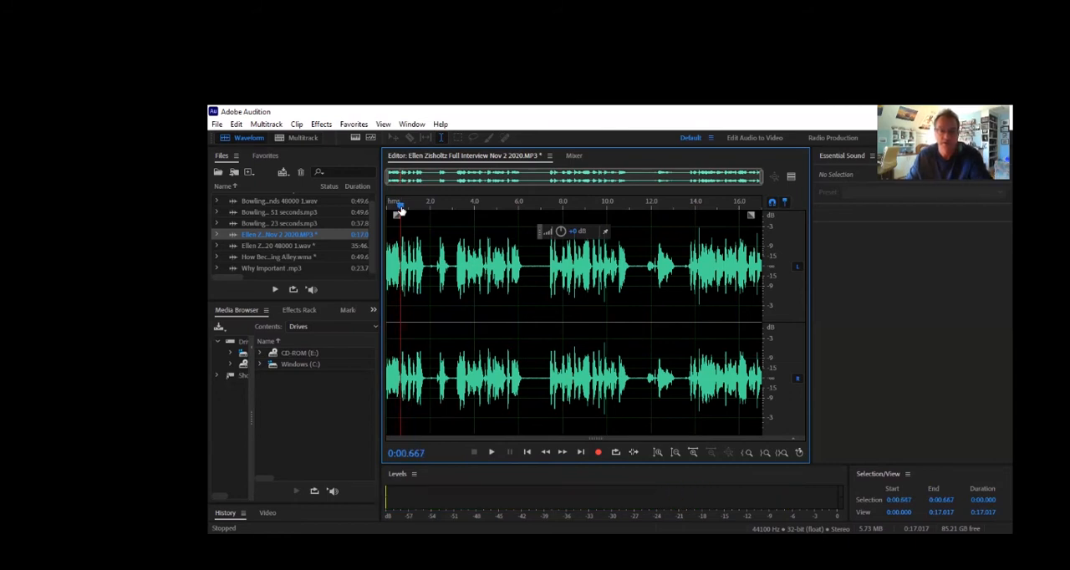
mouse_move(400, 210)
mouse_down()
mouse_move(411, 208)
mouse_move(400, 204)
mouse_up()
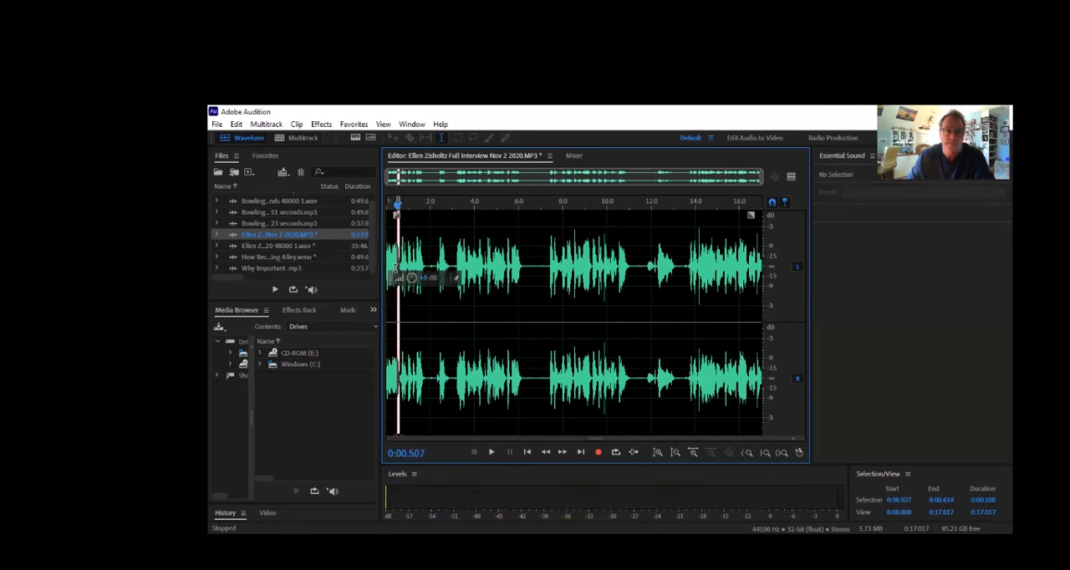
drag(400, 269, 374, 270)
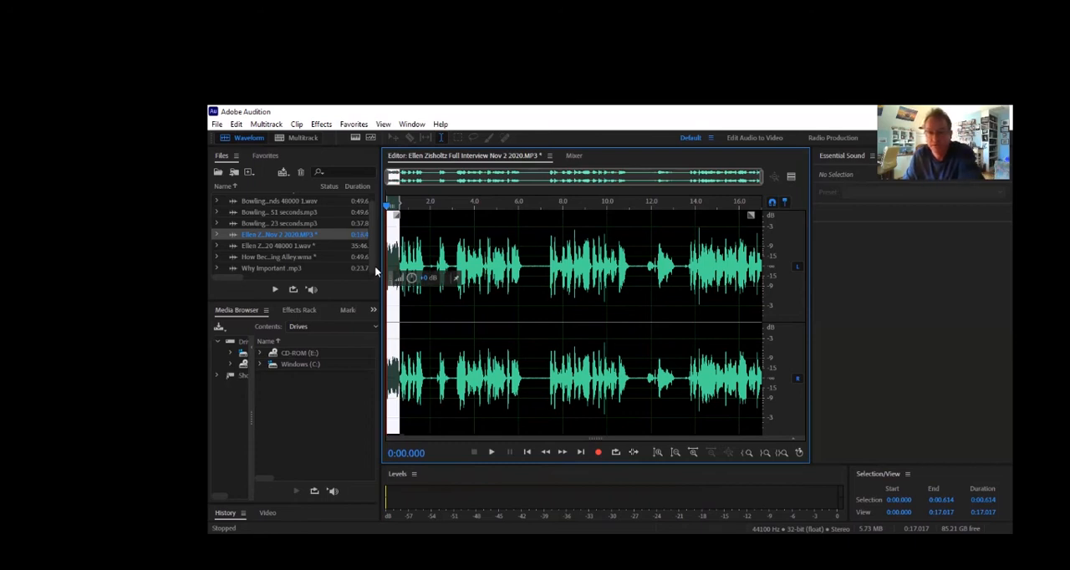
key(Delete)
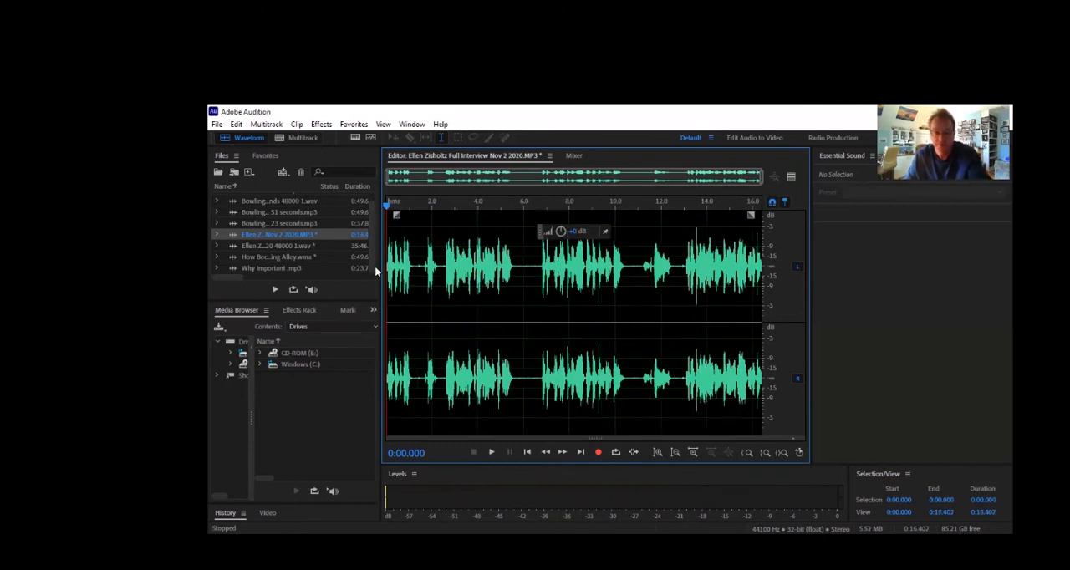
key(space)
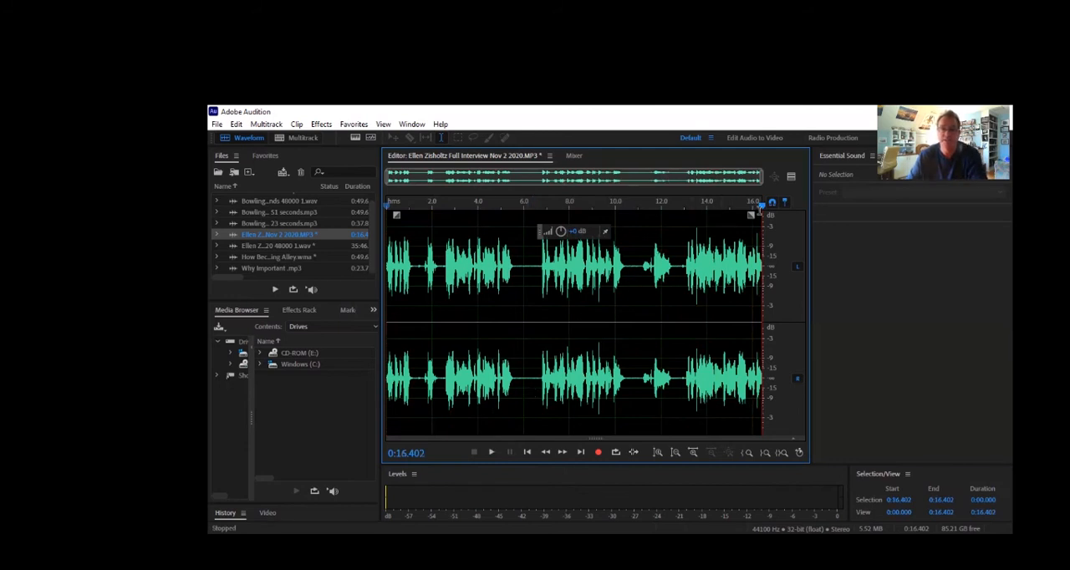
drag(763, 209, 643, 230)
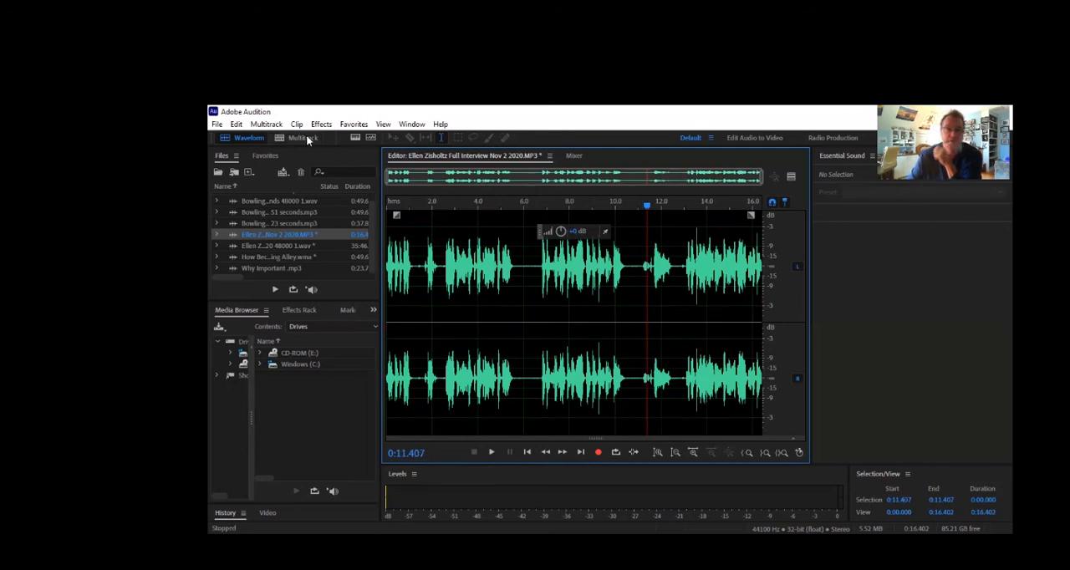
Start a file export of the trimmed clip and keep MP3 Audio (*.mp3) as its format
click(217, 124)
mouse_move(250, 350)
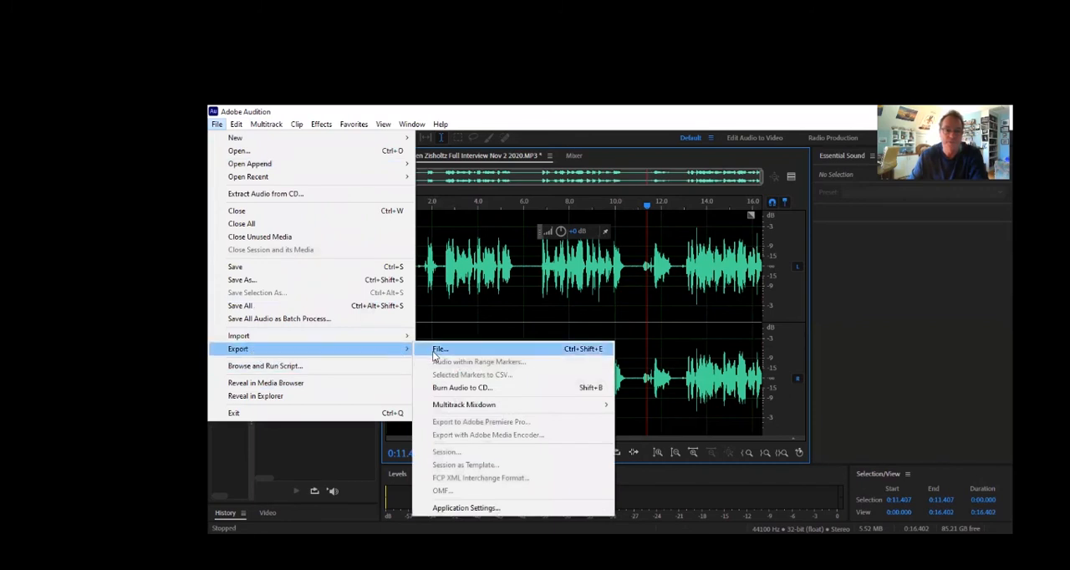
mouse_move(454, 409)
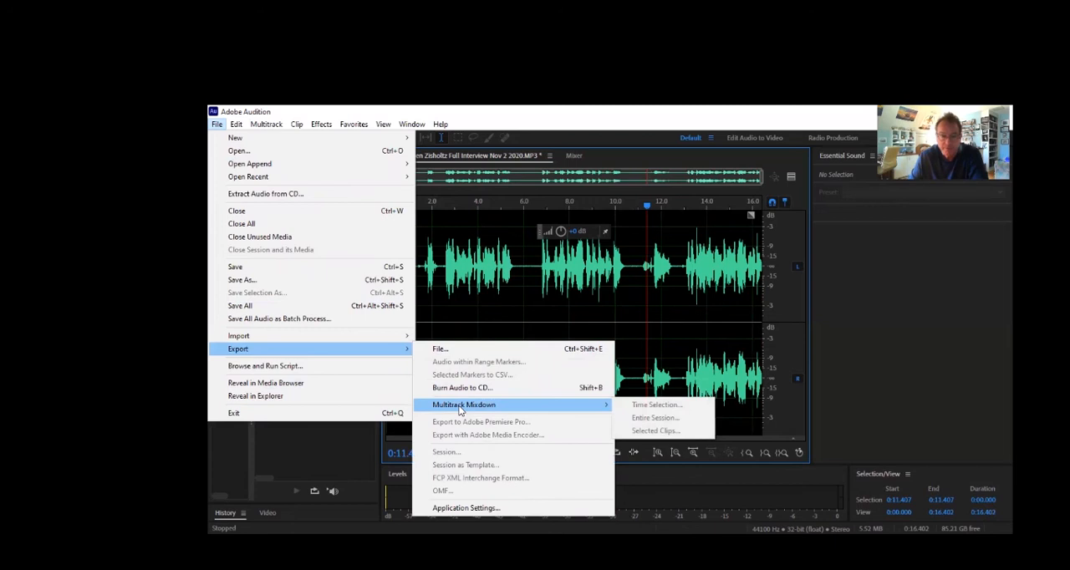
click(451, 351)
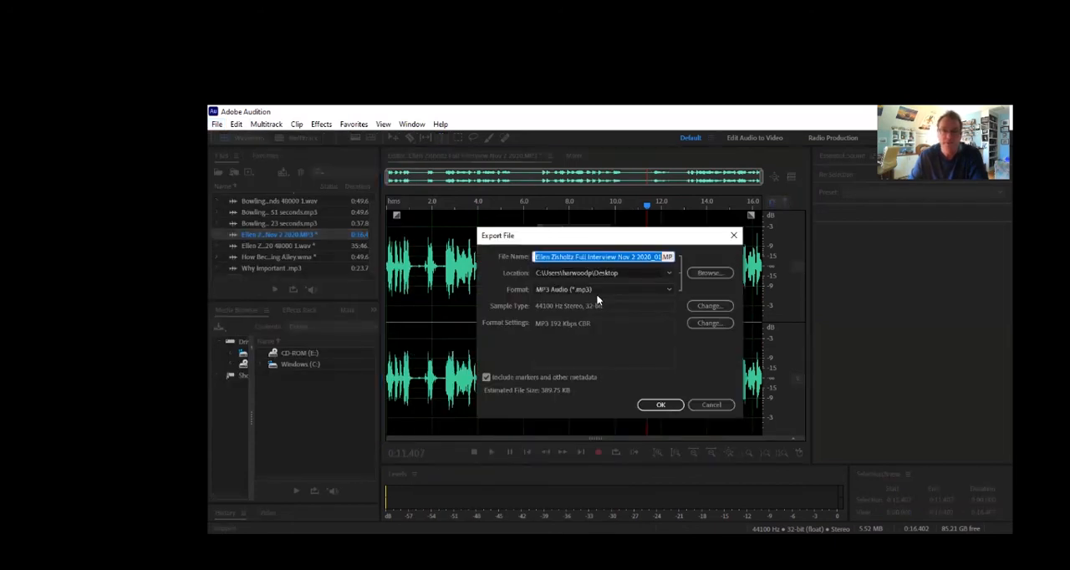
click(668, 290)
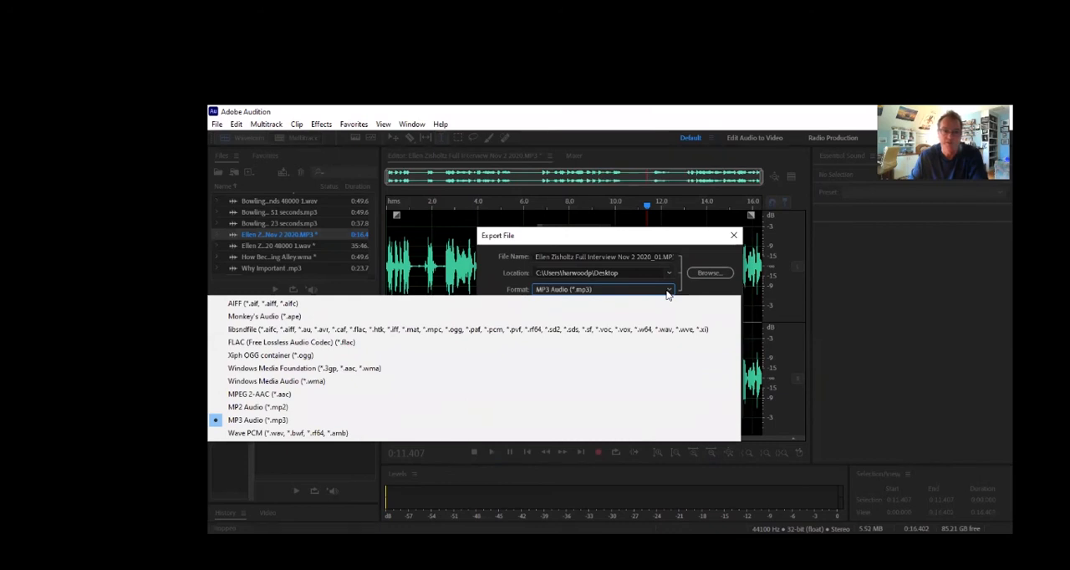
click(643, 290)
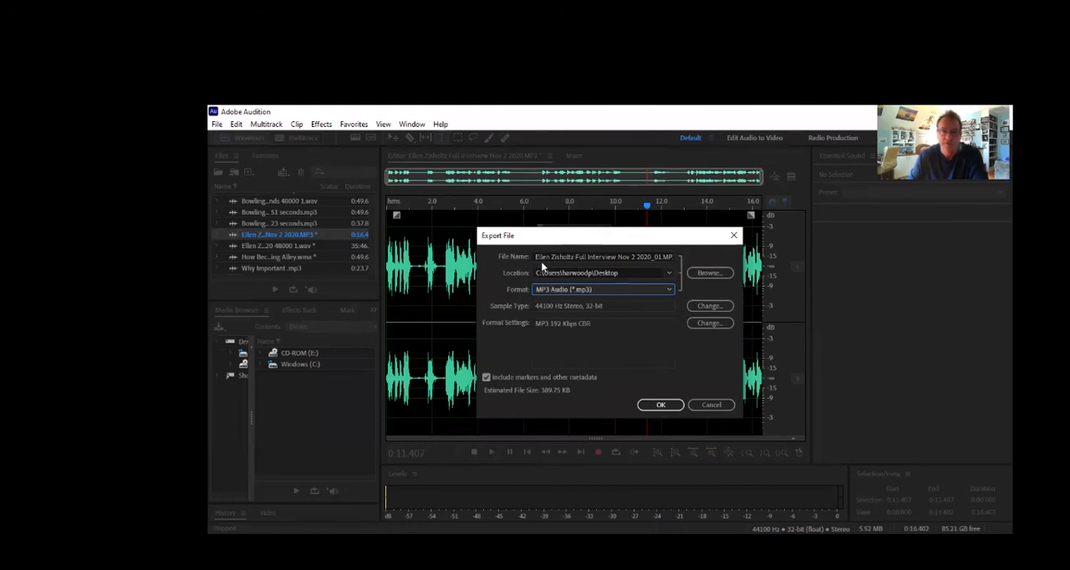
Replace the export file name with "National PR" and export the MP3 to the Desktop
drag(538, 257, 683, 253)
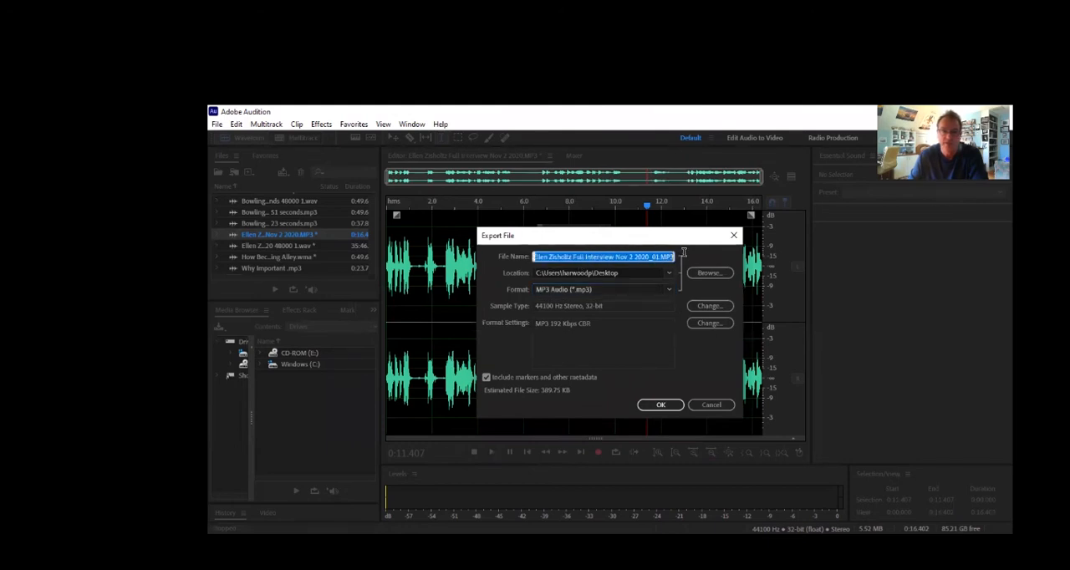
key(BackSpace)
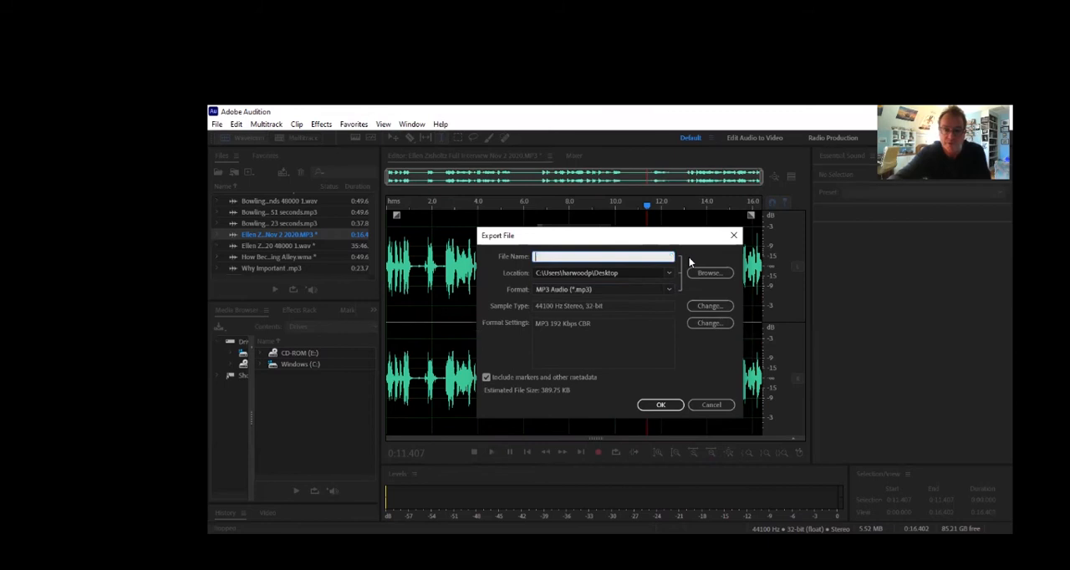
text(h)
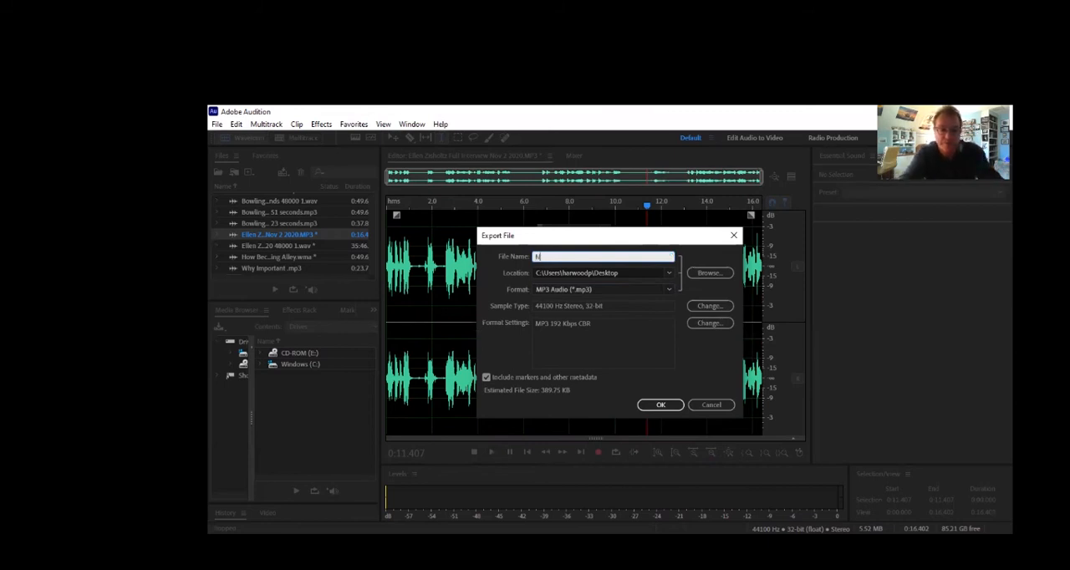
text(ational)
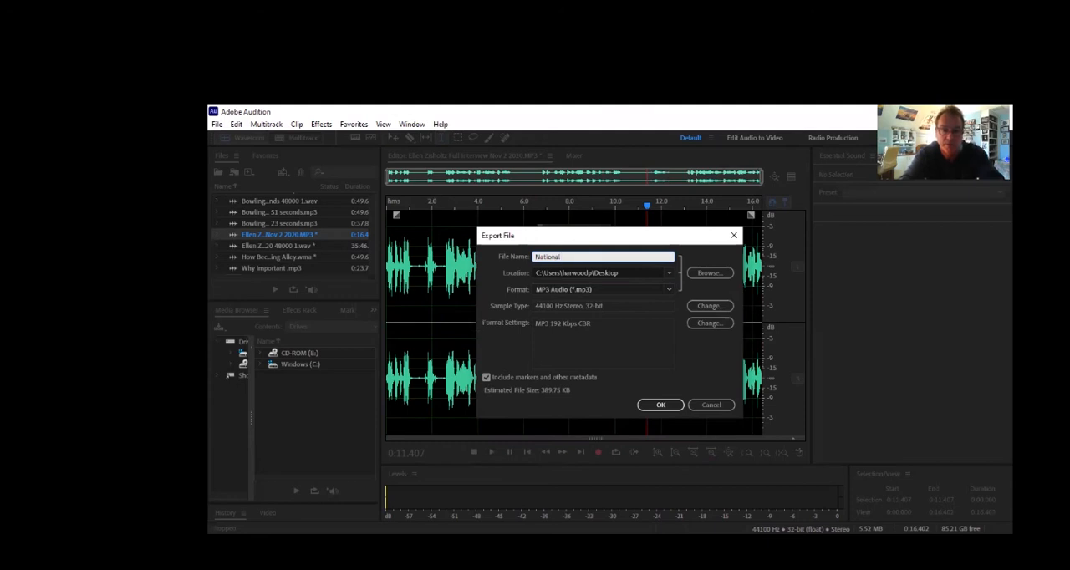
text( PR)
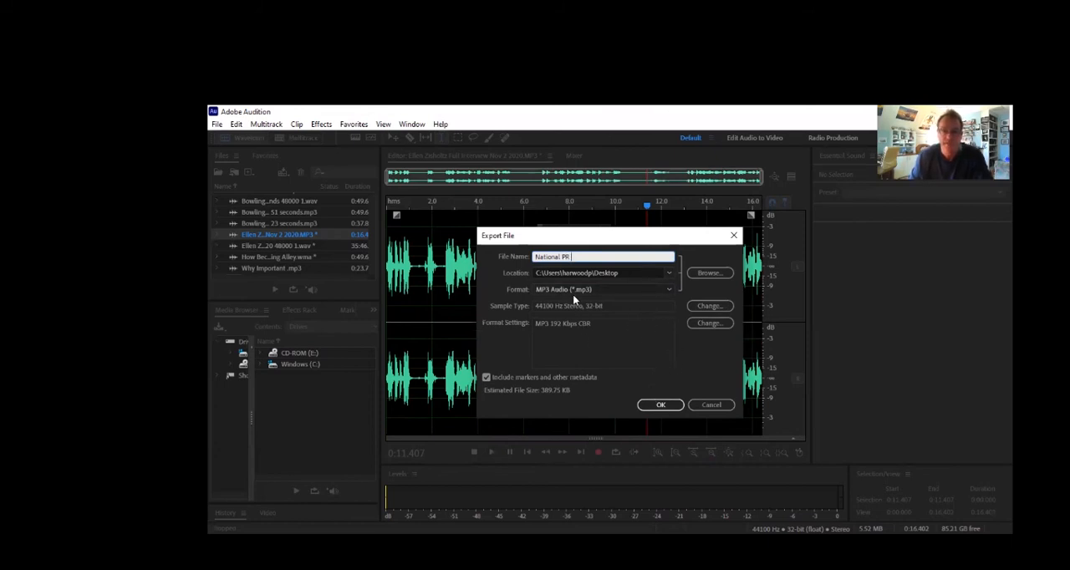
click(656, 406)
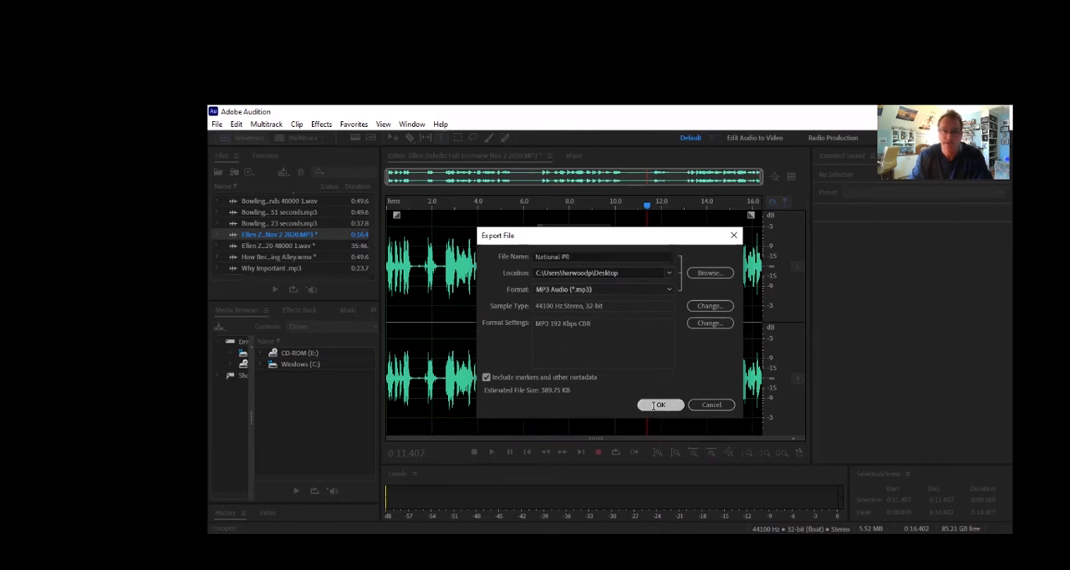